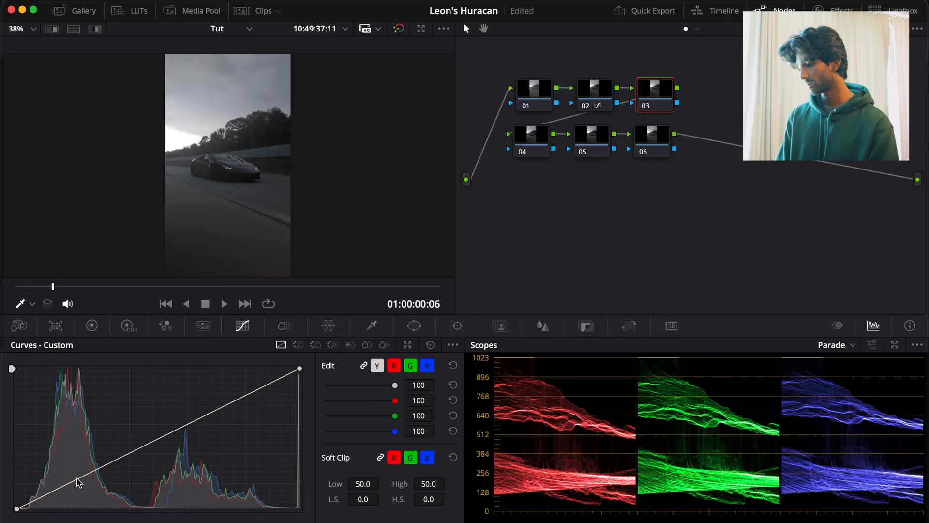
# Add four control points along node 03's custom curve, spread from the shadows to the highlights
pyautogui.click(78, 478)
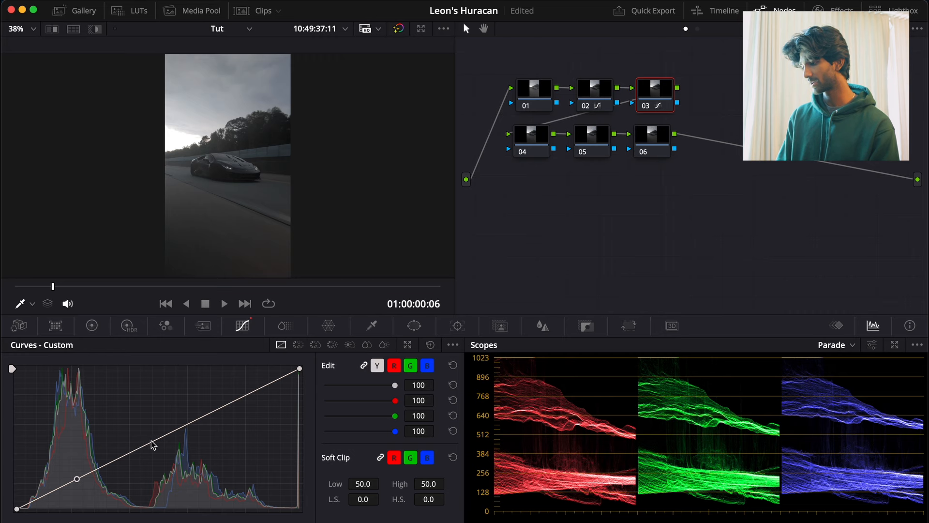
pyautogui.click(151, 440)
pyautogui.click(222, 405)
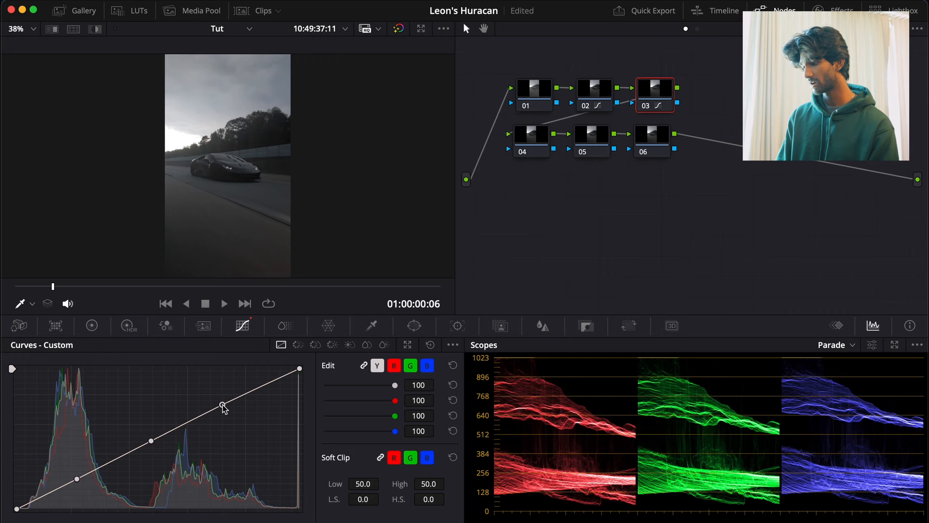
pyautogui.click(270, 381)
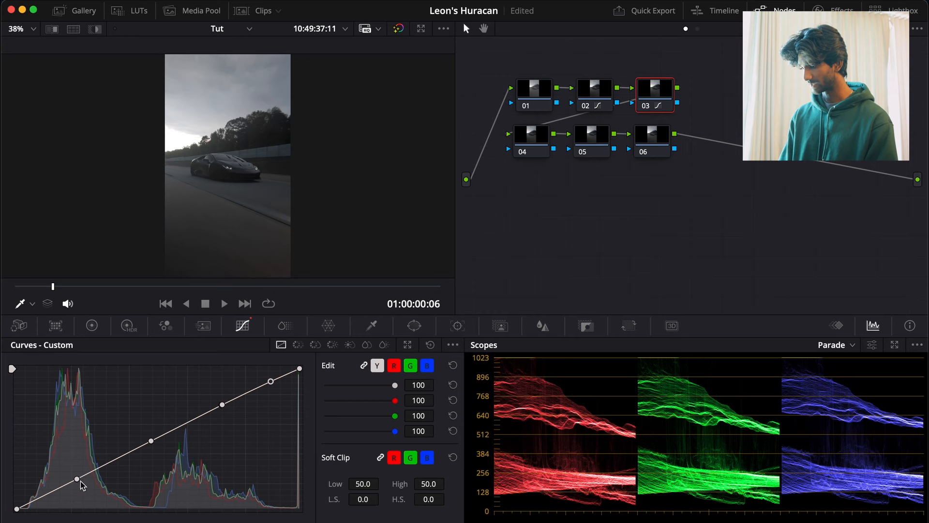
# Bend node 03's custom curve into an S-shape by lowering the two shadow points and raising the two highlight points
pyautogui.moveTo(163, 385); pyautogui.dragTo(156, 396)
pyautogui.moveTo(75, 486); pyautogui.dragTo(72, 489)
pyautogui.moveTo(151, 441); pyautogui.dragTo(136, 455)
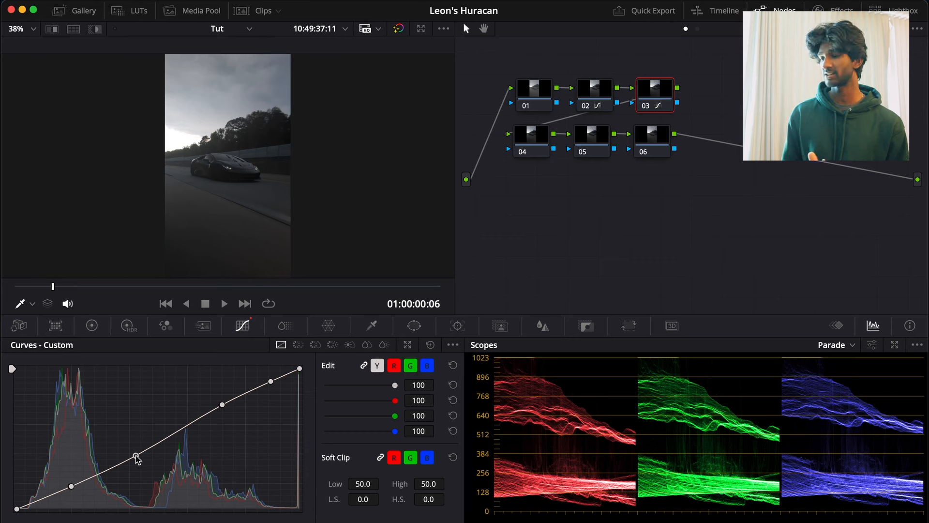
pyautogui.moveTo(222, 405); pyautogui.dragTo(195, 411)
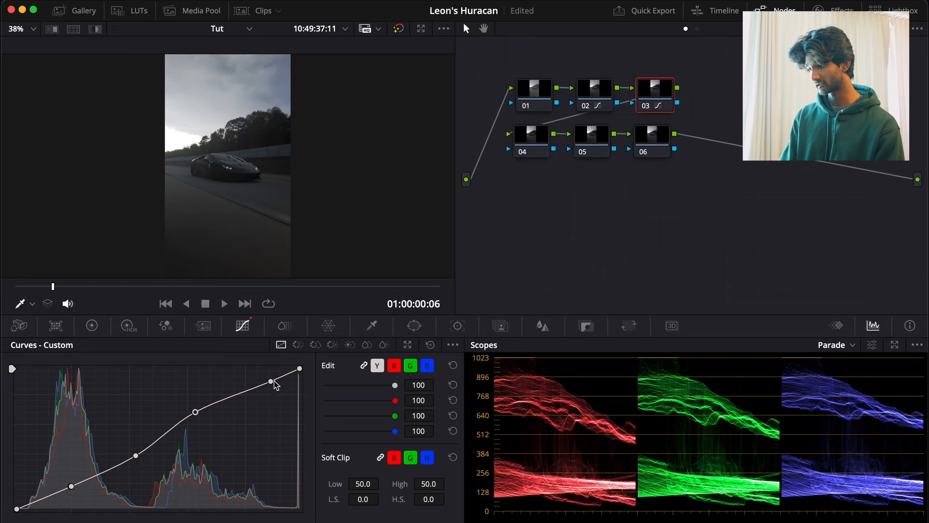
pyautogui.moveTo(272, 381); pyautogui.dragTo(251, 379)
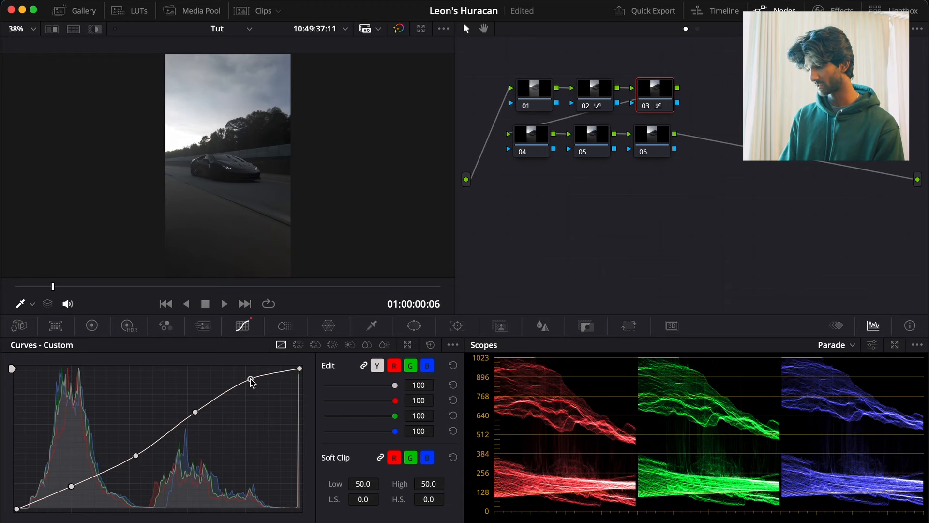
# Lower the shadow part of the curve further, then anchor the deep shadows with another point and lift the black endpoint slightly
pyautogui.moveTo(137, 456); pyautogui.dragTo(137, 460)
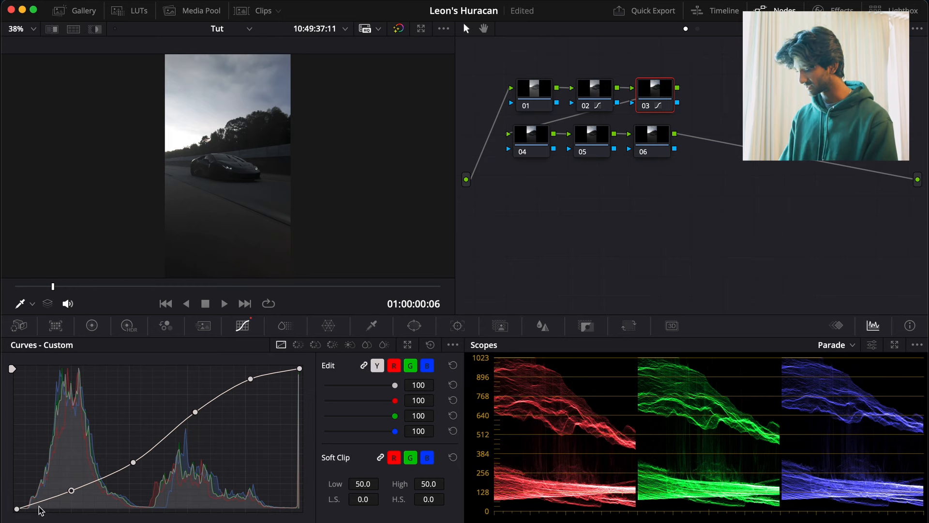
pyautogui.click(41, 501)
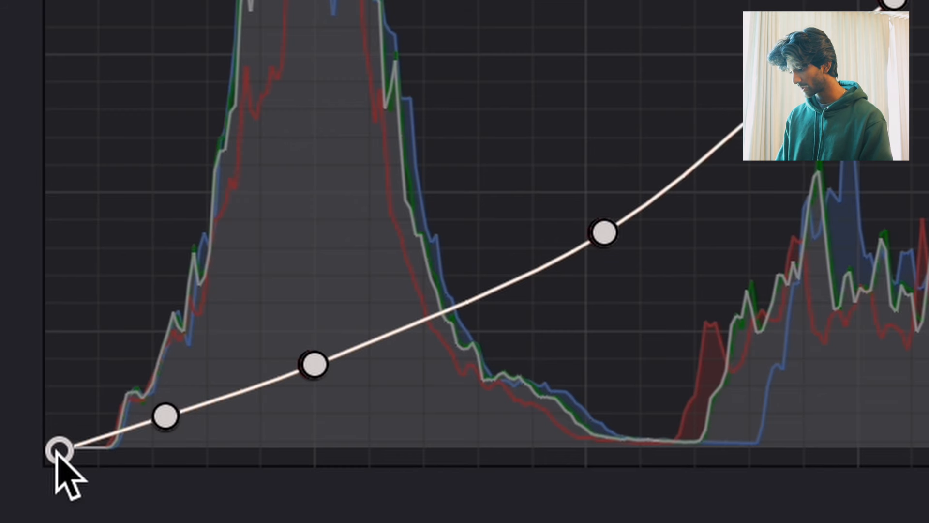
pyautogui.moveTo(56, 449); pyautogui.dragTo(38, 437)
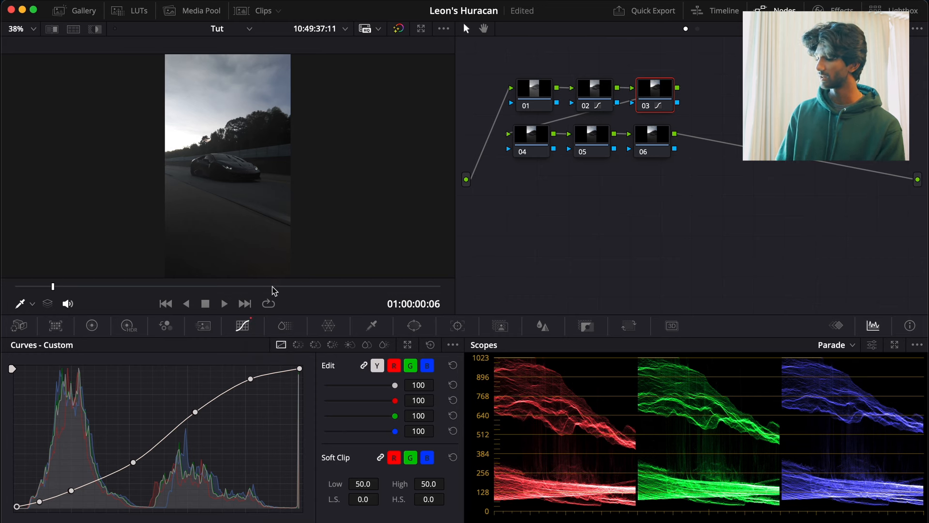
# Set node 03's contrast to 1.044 and saturation to 58.60 in the primary color wheels
pyautogui.click(95, 331)
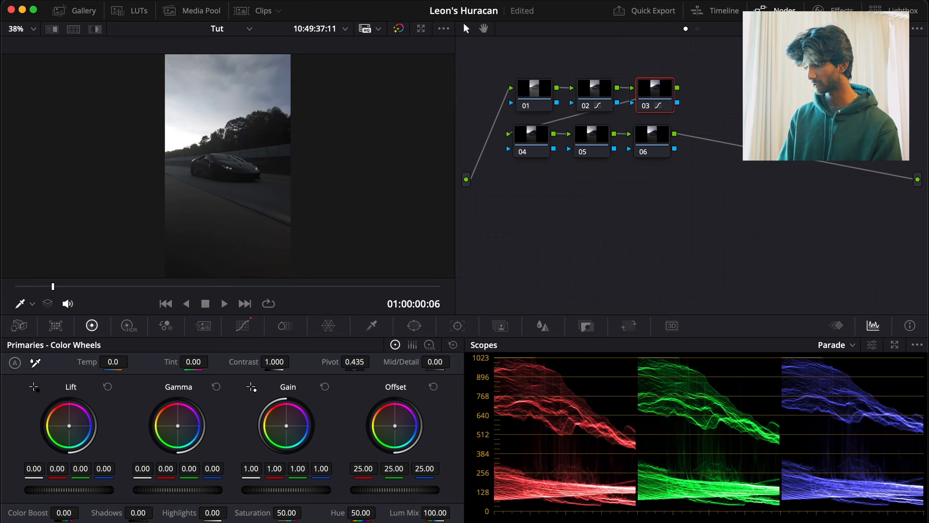
pyautogui.moveTo(273, 361); pyautogui.dragTo(293, 360)
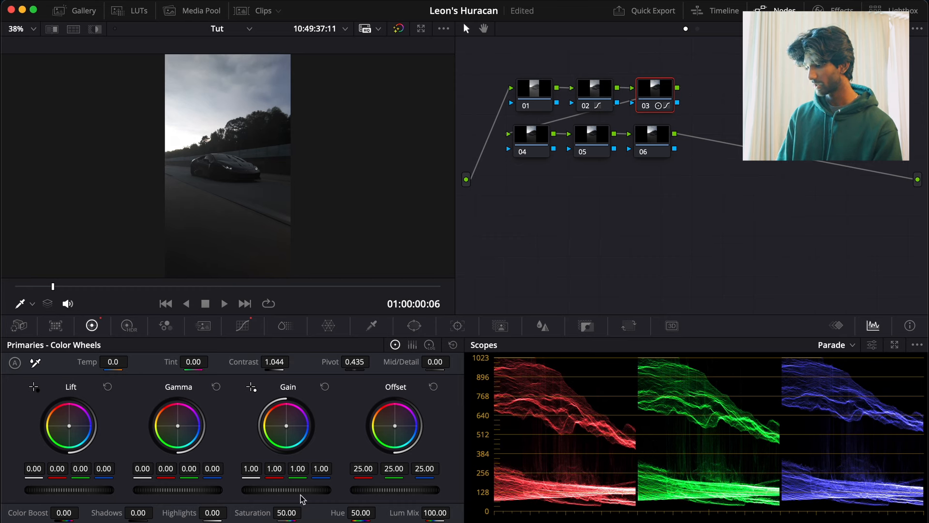
pyautogui.moveTo(261, 515); pyautogui.dragTo(306, 511)
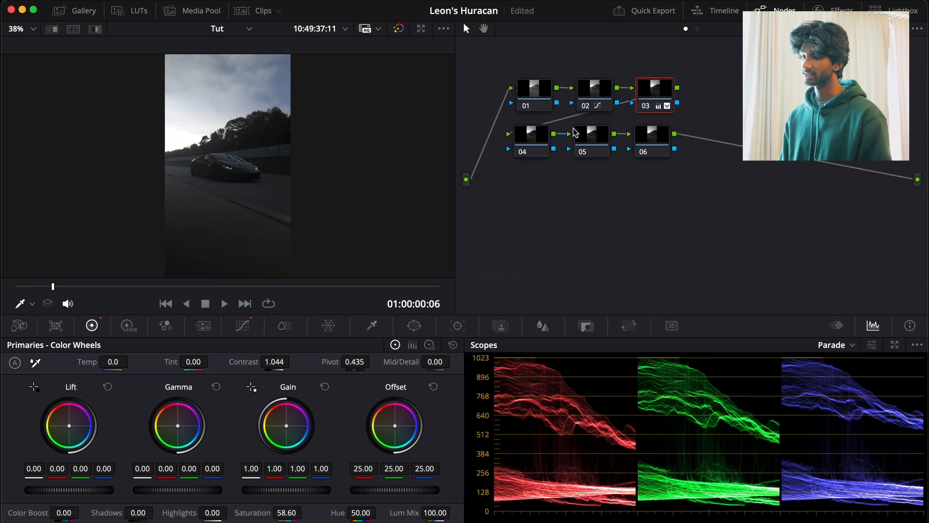
# On node 04, warm the Gain to RGB 1.10/0.98/0.89 and Gamma to 0.01/-0.00/-0.02, and cool the Lift to -0.03/0.01/0.02
pyautogui.click(537, 140)
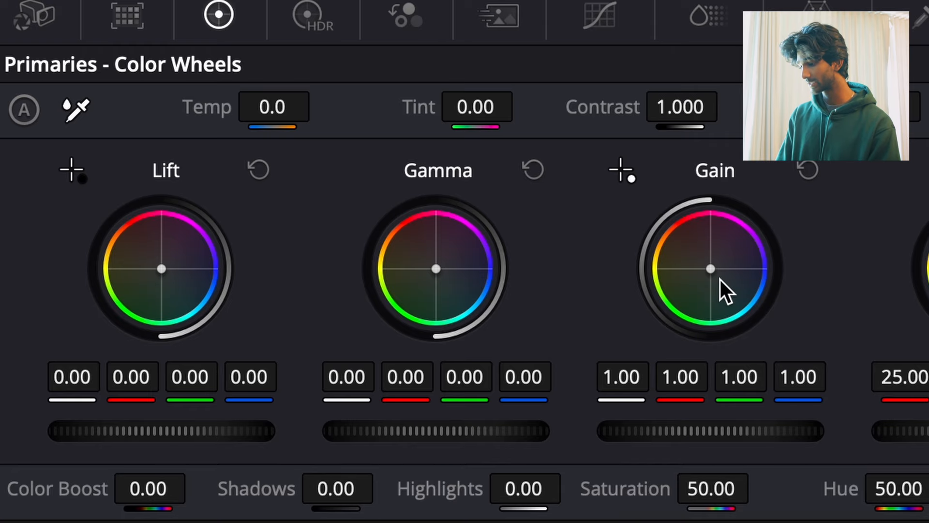
pyautogui.moveTo(712, 269); pyautogui.dragTo(706, 264)
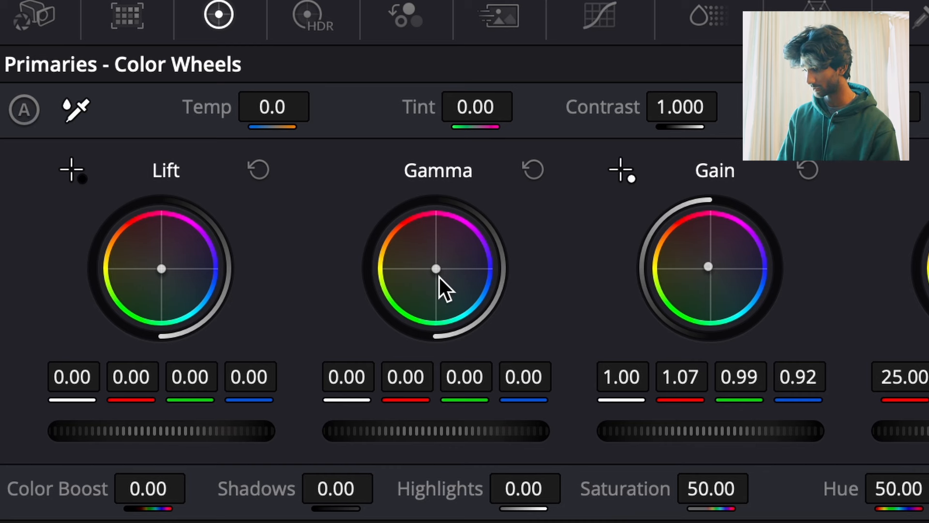
pyautogui.moveTo(436, 268); pyautogui.dragTo(434, 265)
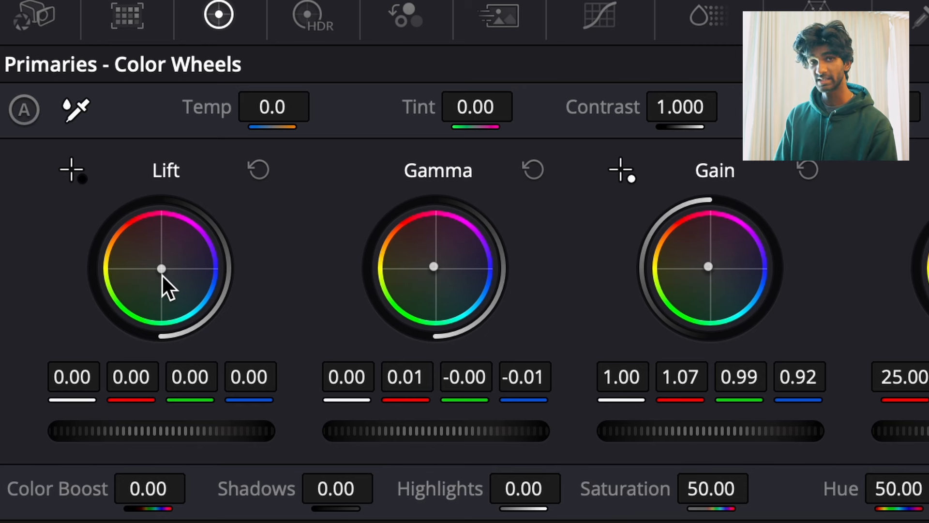
pyautogui.moveTo(161, 275); pyautogui.dragTo(163, 271)
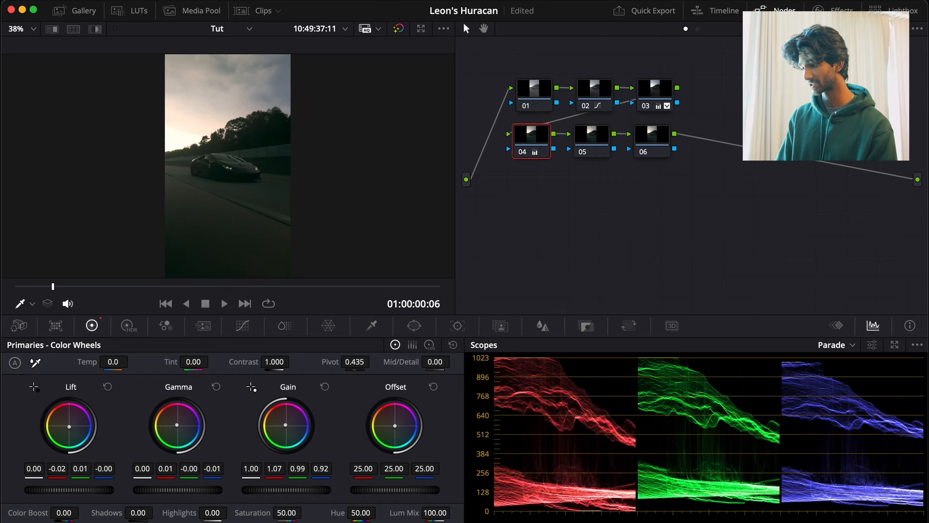
pyautogui.moveTo(69, 427); pyautogui.dragTo(69, 426)
pyautogui.moveTo(286, 425); pyautogui.dragTo(285, 425)
pyautogui.moveTo(177, 425); pyautogui.dragTo(176, 425)
pyautogui.moveTo(70, 427); pyautogui.dragTo(70, 428)
# On node 05, shift the HDR Light wheel toward orange, to X -0.06 and Y 0.07
pyautogui.click(592, 145)
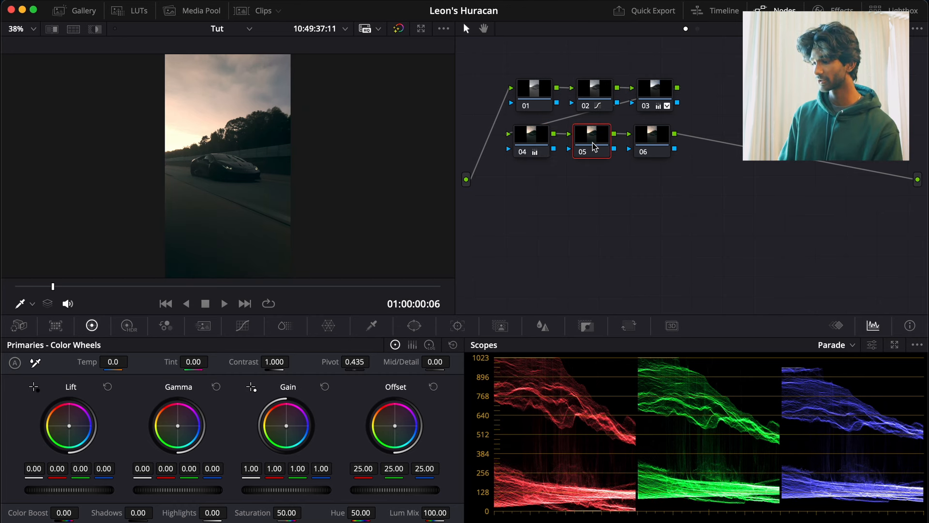
pyautogui.click(133, 331)
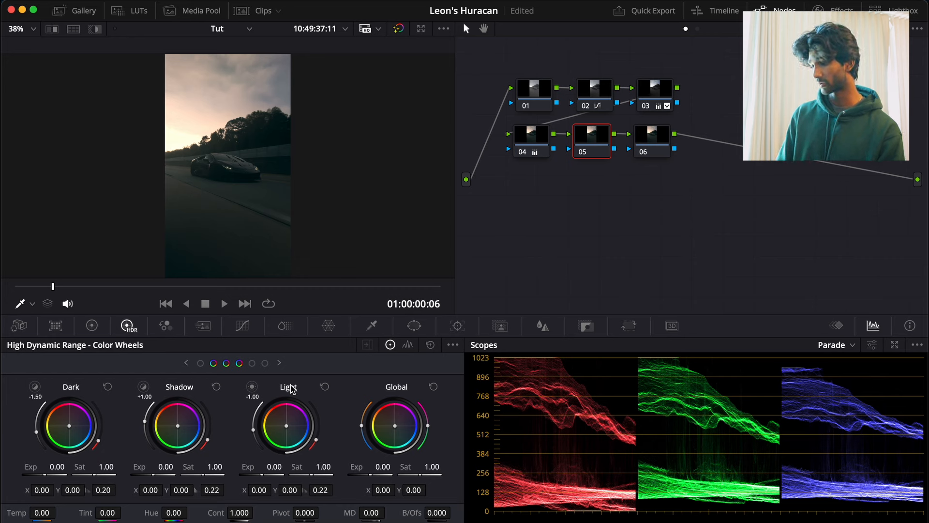
pyautogui.moveTo(290, 432); pyautogui.dragTo(287, 426)
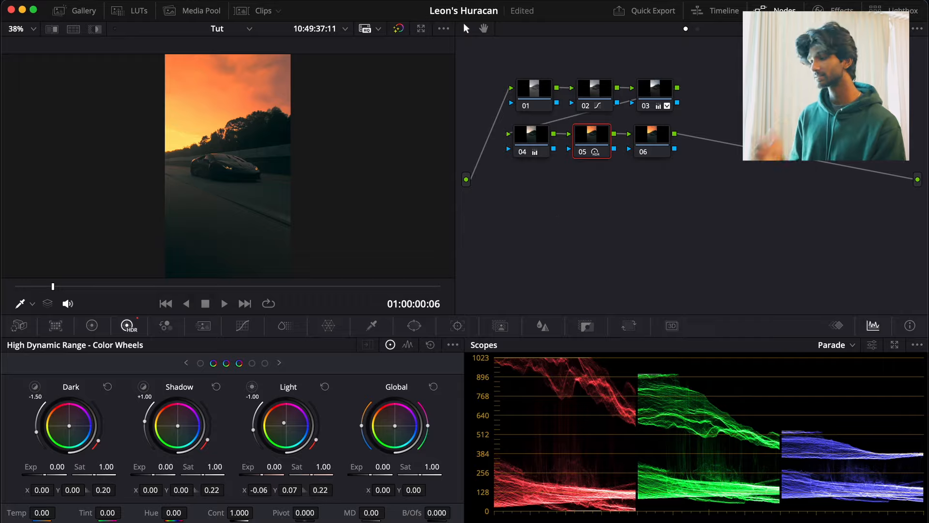
# On node 06, add anchor points at input luminance 0.25 and 0.75 to the Lum Vs Sat curve
pyautogui.click(649, 155)
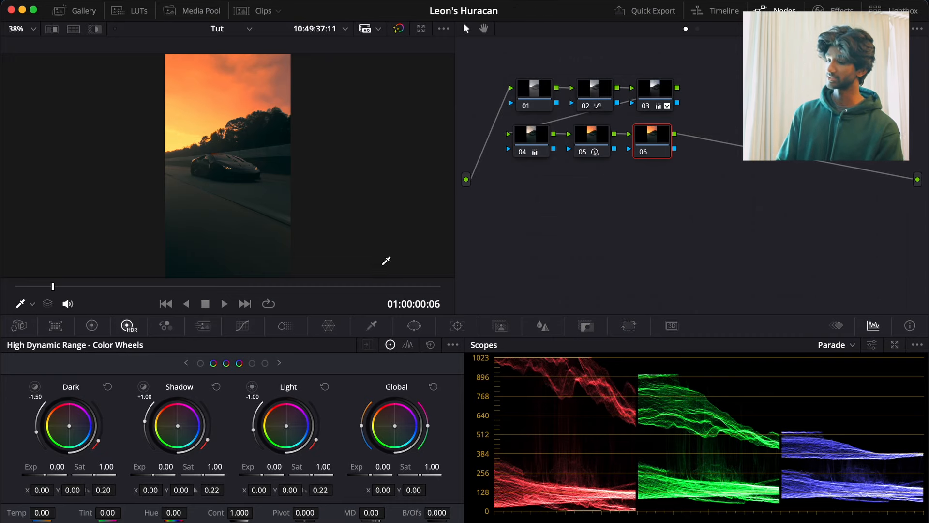
pyautogui.click(253, 325)
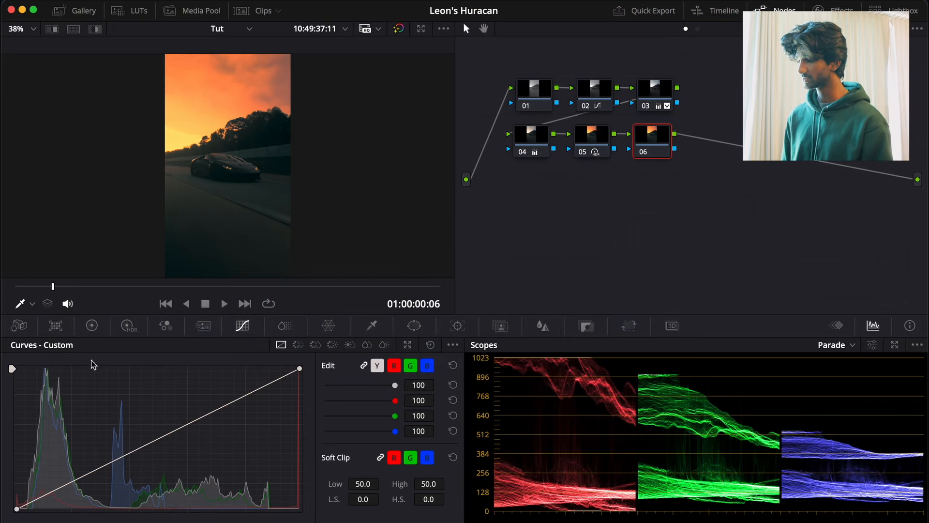
pyautogui.click(349, 345)
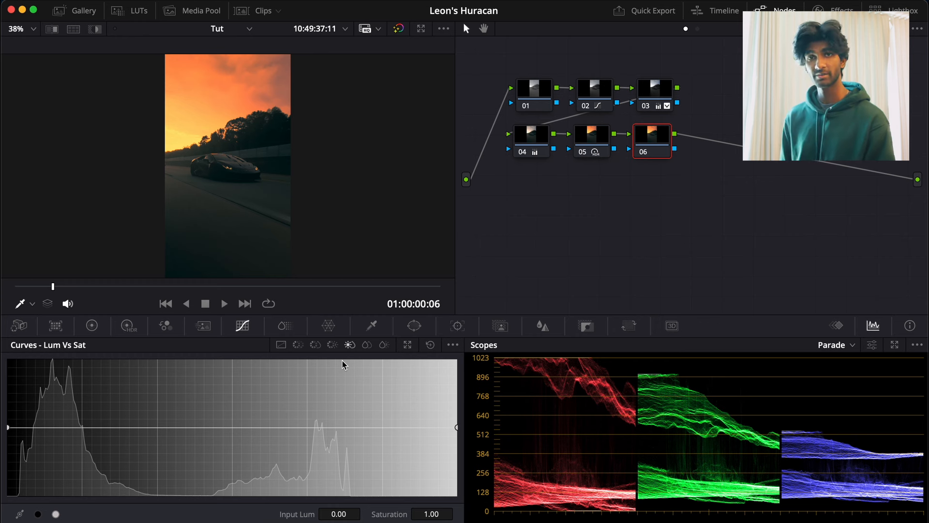
pyautogui.click(37, 514)
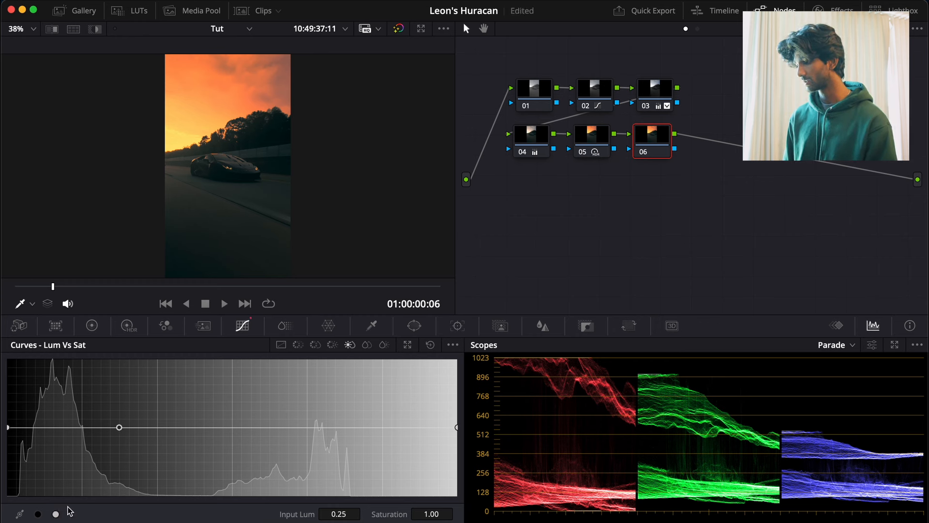
pyautogui.click(55, 514)
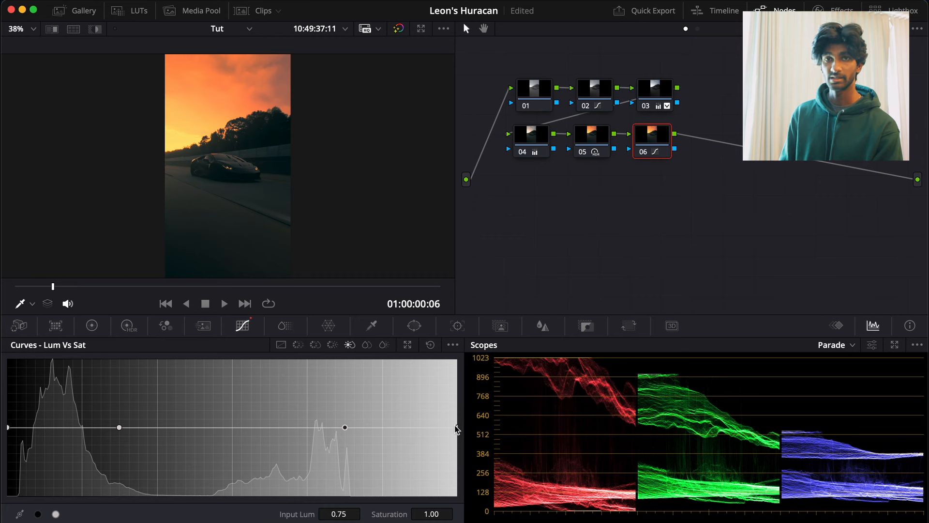
# On the Lum Vs Sat curve, set the saturation to 1.07 at the brightest end and 0.00 at the darkest end
pyautogui.moveTo(457, 427); pyautogui.dragTo(454, 478)
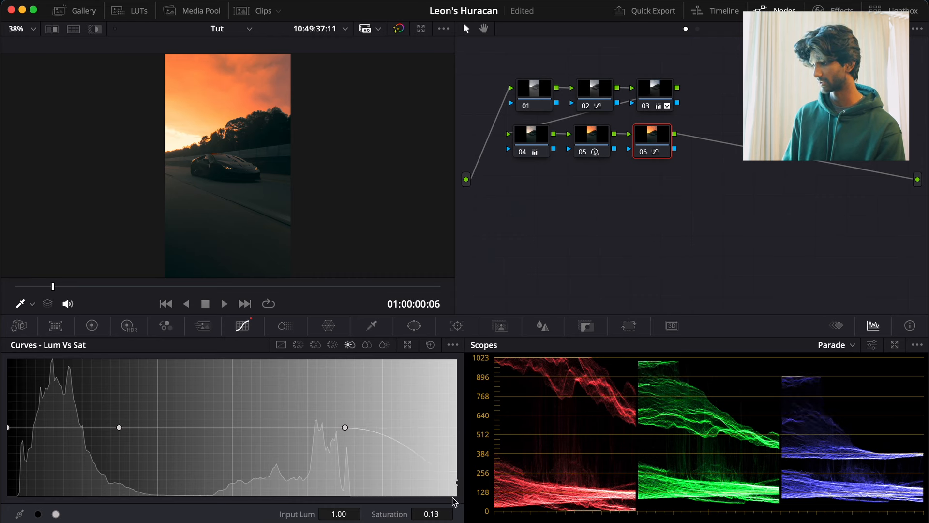
pyautogui.press('super+f')
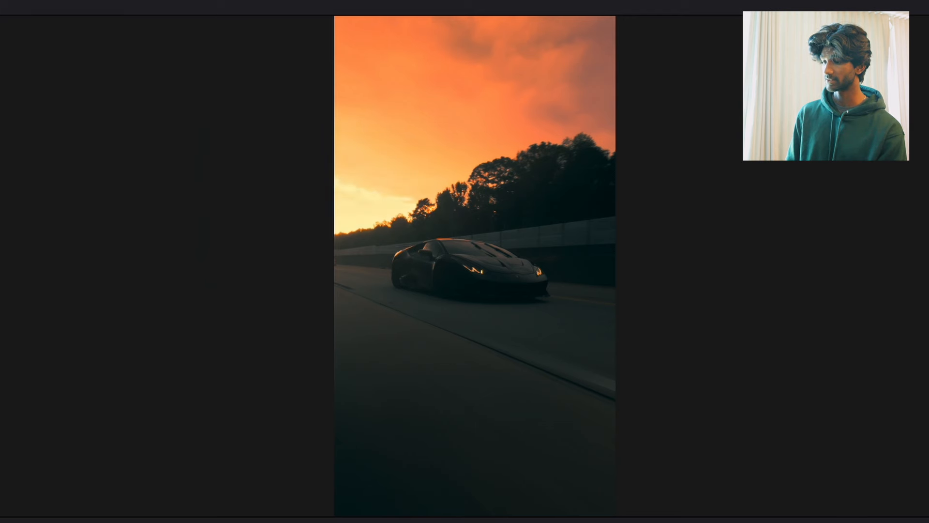
pyautogui.press('super+f')
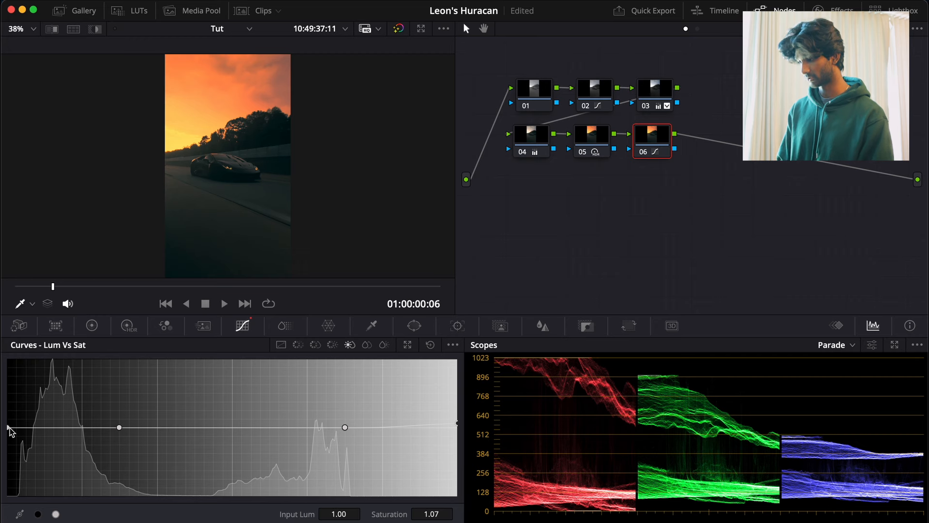
pyautogui.moveTo(9, 427)
pyautogui.mouseDown()
pyautogui.moveTo(10, 494)
pyautogui.moveTo(11, 444)
pyautogui.mouseUp()
pyautogui.moveTo(10, 480)
pyautogui.mouseDown()
pyautogui.moveTo(10, 425)
pyautogui.moveTo(9, 494)
pyautogui.mouseUp()
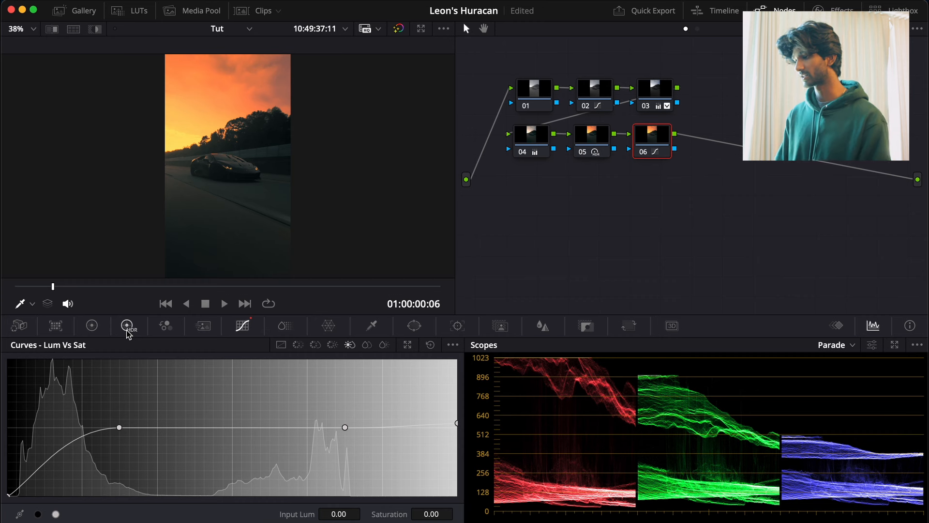
# Insert a new serial node between node 05 and the Lum Vs Sat node, and space the nodes out in one row
pyautogui.click(102, 327)
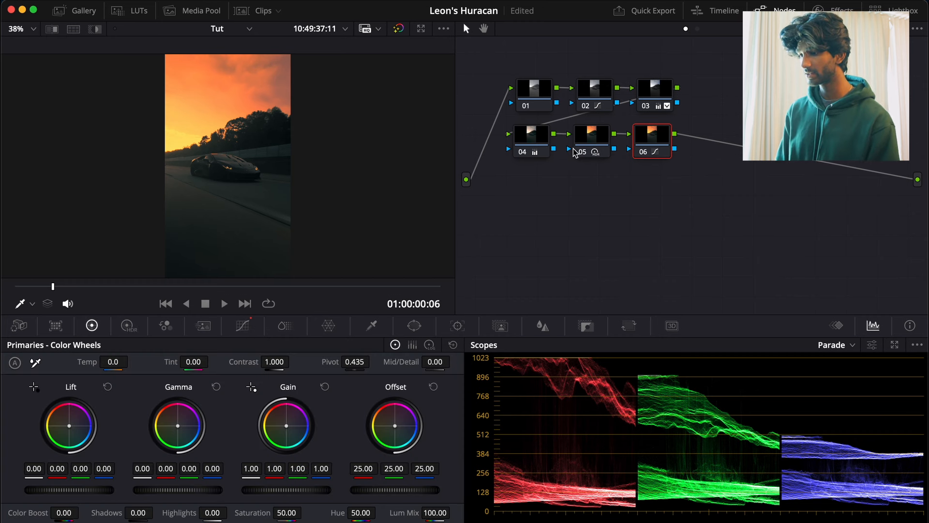
pyautogui.click(604, 131)
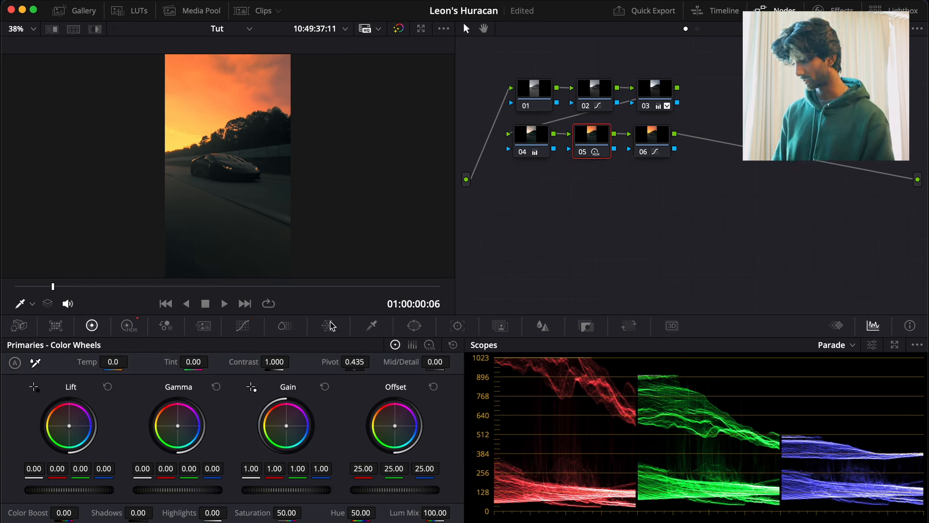
pyautogui.click(596, 96)
pyautogui.click(639, 94)
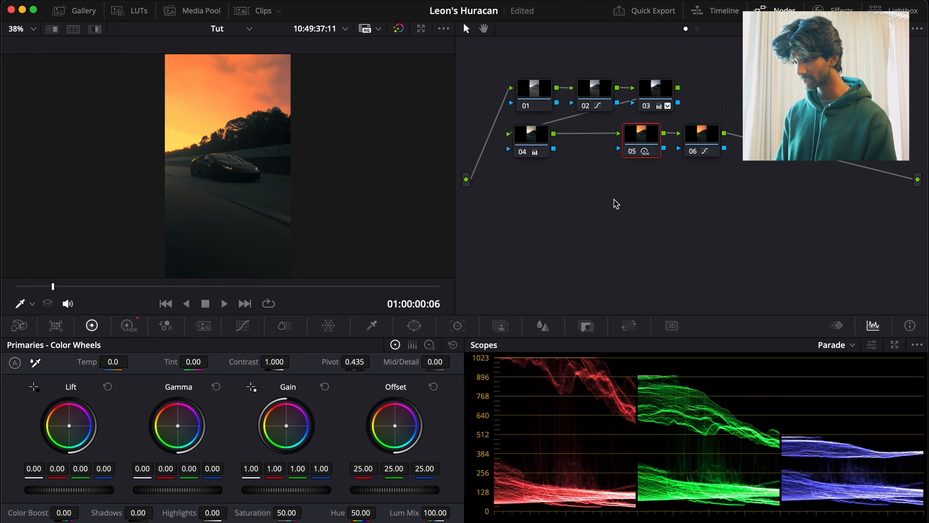
pyautogui.click(543, 136)
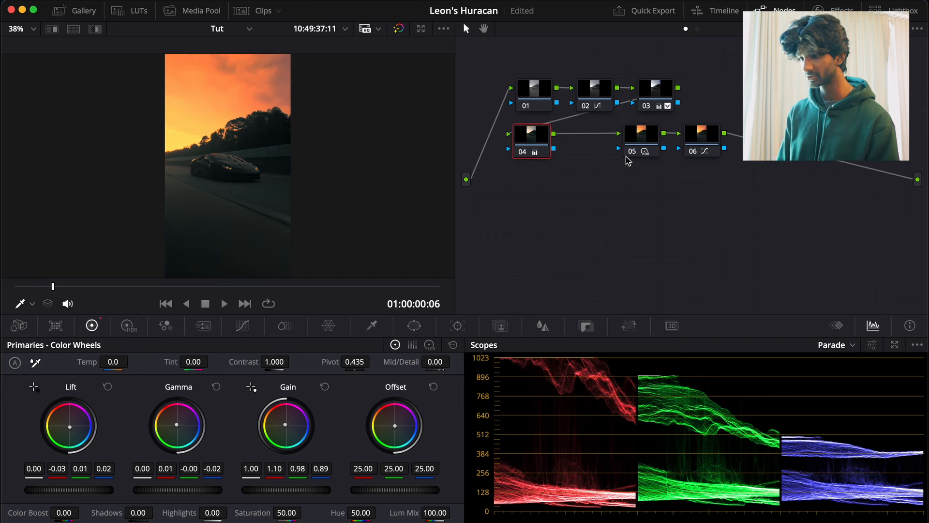
pyautogui.moveTo(627, 155); pyautogui.dragTo(580, 154)
pyautogui.hotkey('alt', 's')
pyautogui.moveTo(645, 191); pyautogui.dragTo(643, 151)
# Add a gradient window to the new node 06 and set its saturation to 65.20
pyautogui.click(410, 332)
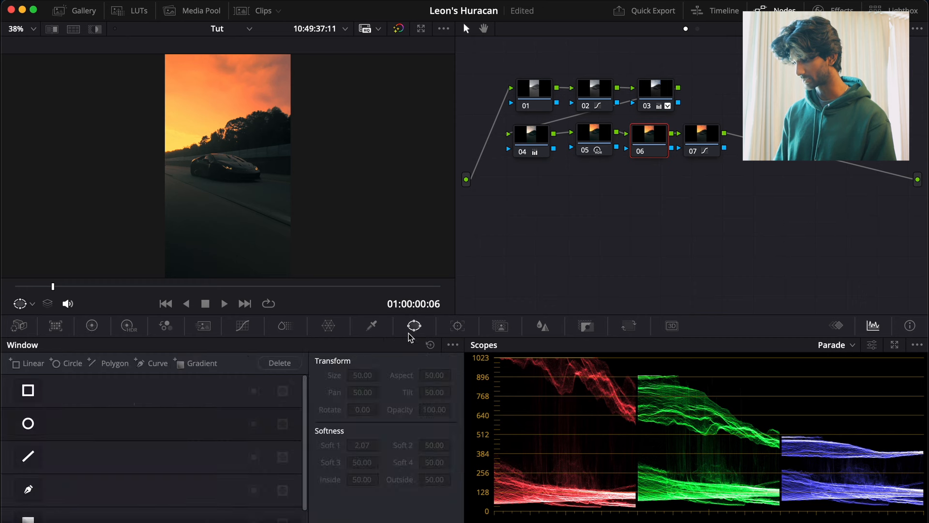
pyautogui.scroll(-1, 65, 477)
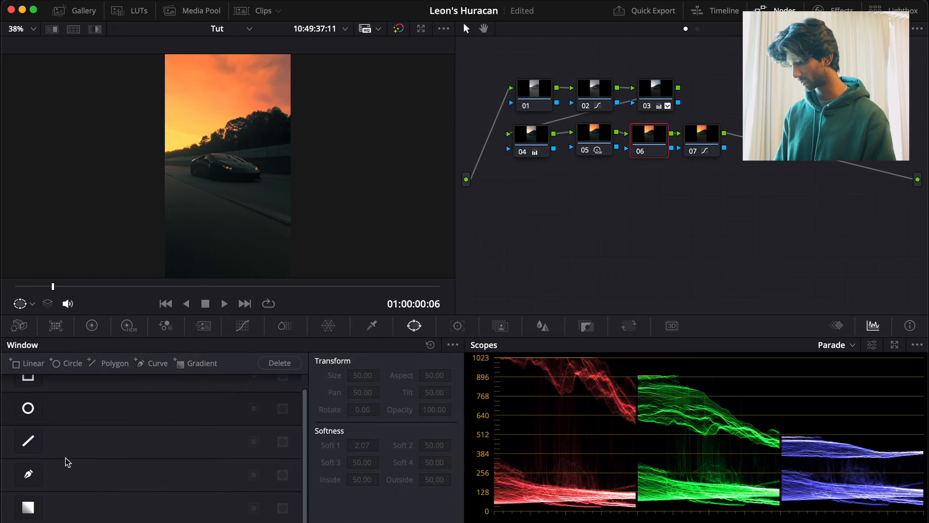
pyautogui.click(29, 507)
pyautogui.scroll(-3, 209, 230)
pyautogui.click(92, 325)
pyautogui.moveTo(247, 512); pyautogui.dragTo(334, 511)
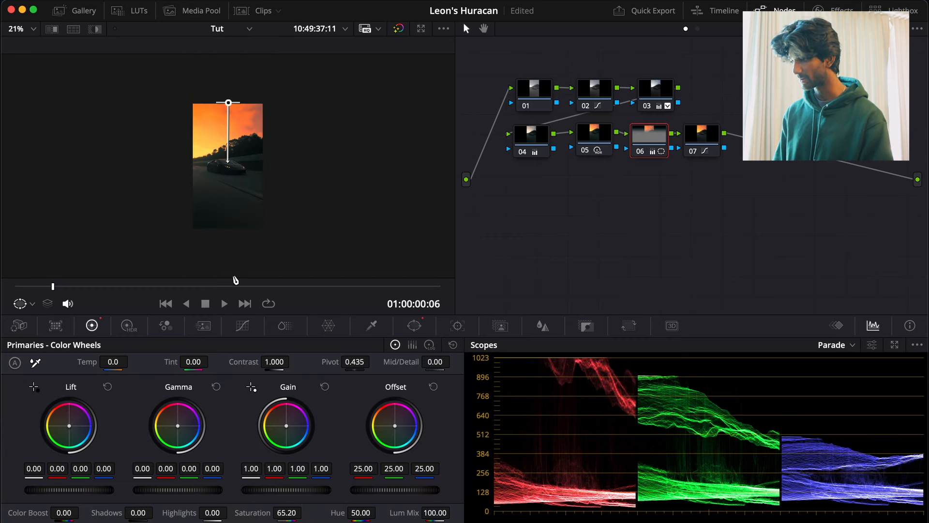
# On node 04, push the Lift color balance further toward teal, to red -0.04, green 0.01 and blue 0.03
pyautogui.scroll(3, 310, 208)
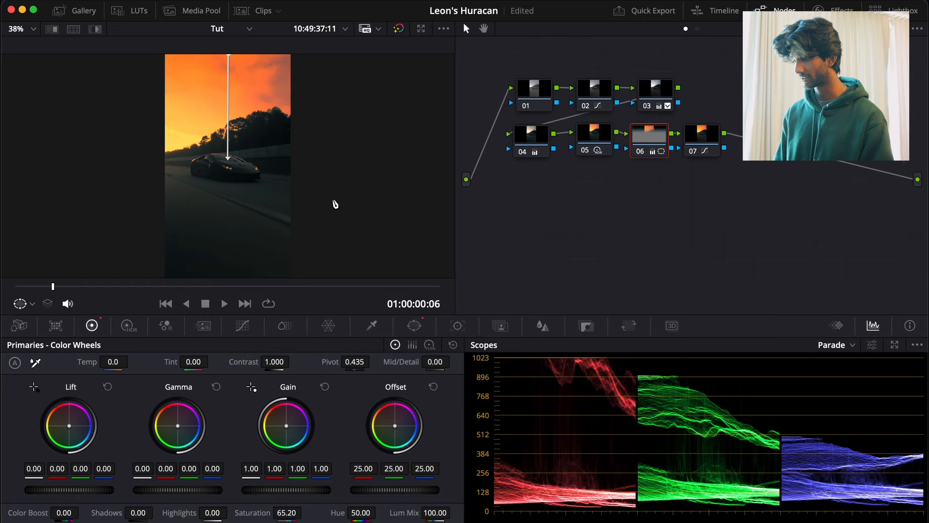
pyautogui.click(600, 135)
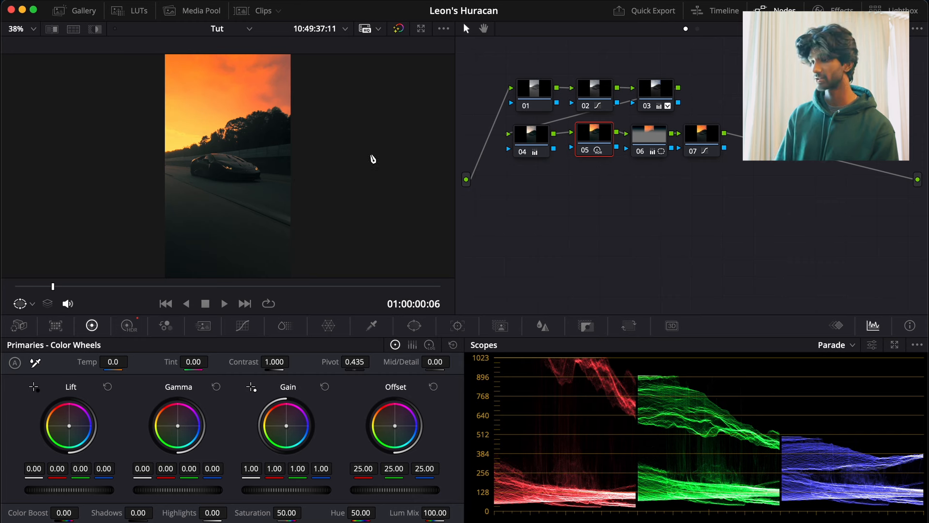
pyautogui.click(532, 140)
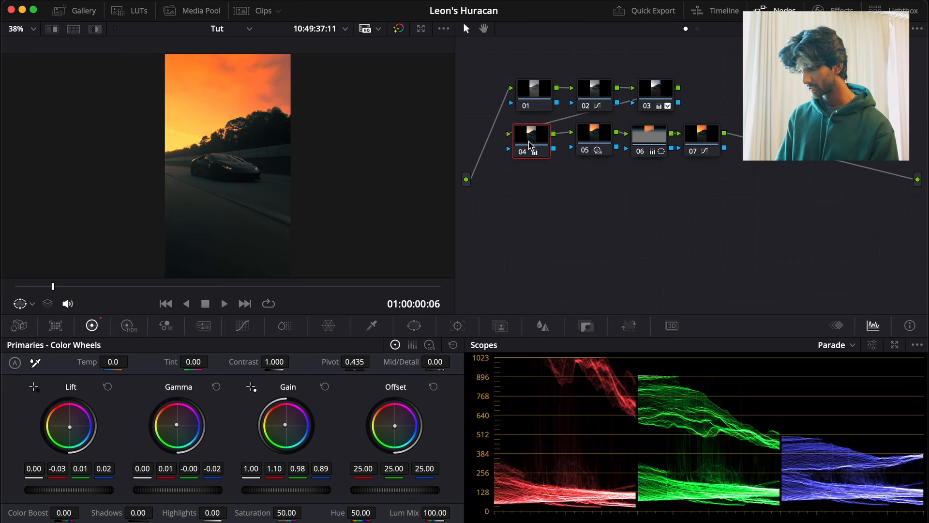
pyautogui.click(596, 136)
pyautogui.click(533, 136)
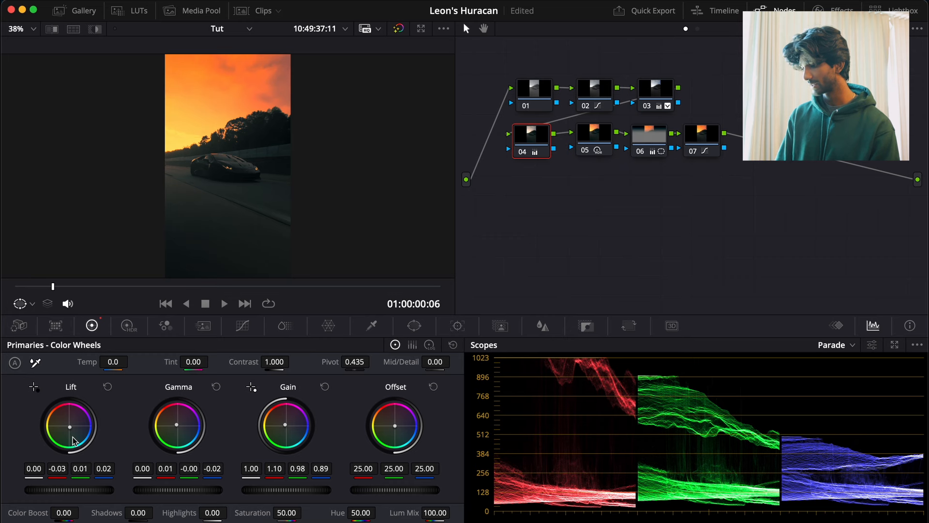
pyautogui.moveTo(69, 427); pyautogui.dragTo(70, 426)
# Compare the graded frame with the ungraded original, and examine the color in the car's shadows up close
pyautogui.hotkey('shift', 'd')
pyautogui.hotkey('shift', 'd')
pyautogui.hotkey('shift', 'd')
pyautogui.hotkey('shift', 'd')
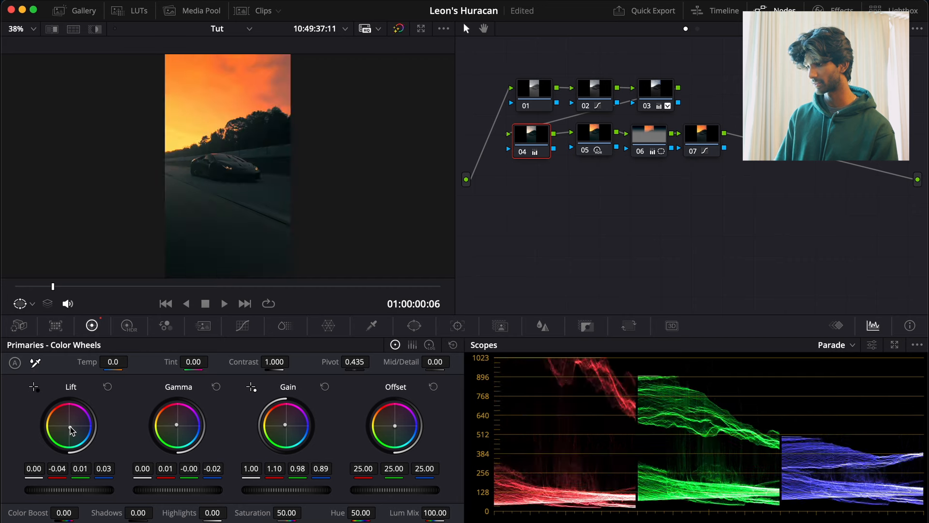
pyautogui.scroll(6, 247, 180)
pyautogui.scroll(-3, 249, 178)
pyautogui.scroll(8, 249, 178)
pyautogui.scroll(-6, 276, 183)
pyautogui.scroll(2, 276, 183)
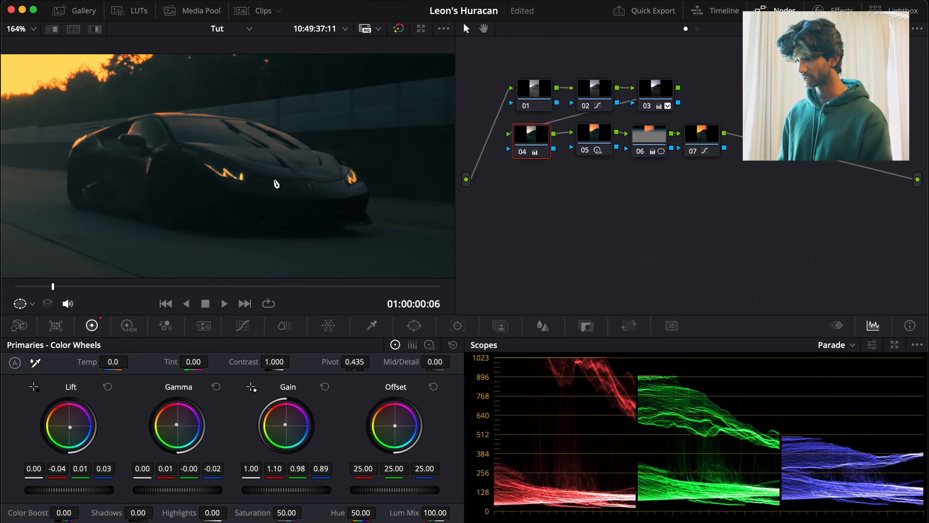